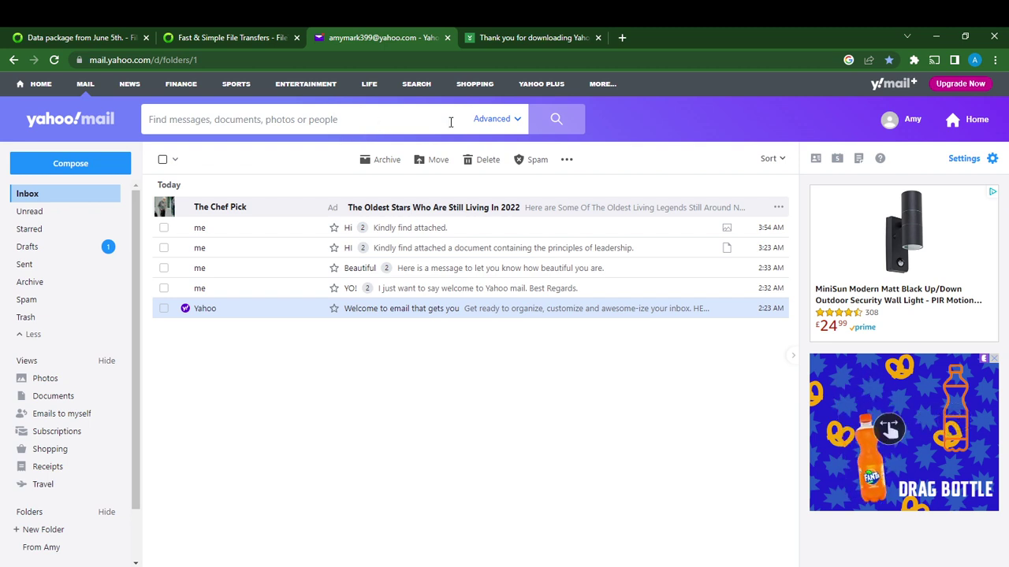
Step: Open the advanced search form, keeping Search in set to All mail
click(181, 119)
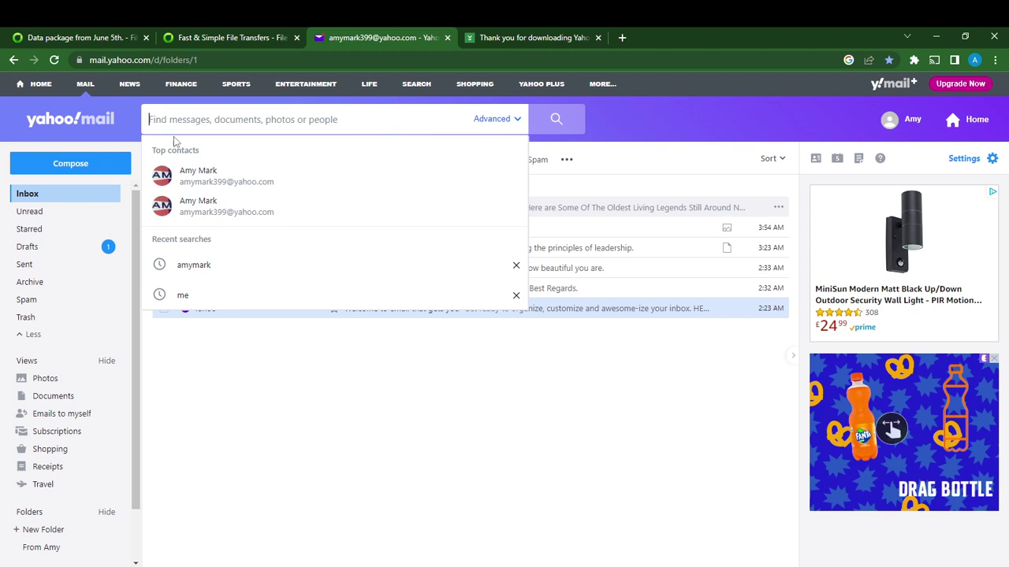
click(508, 125)
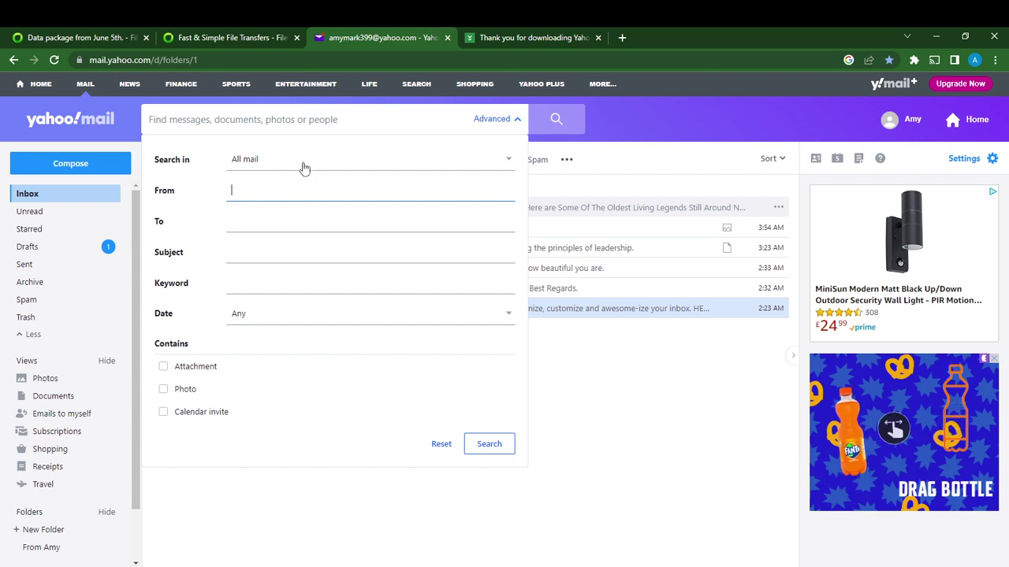
click(506, 162)
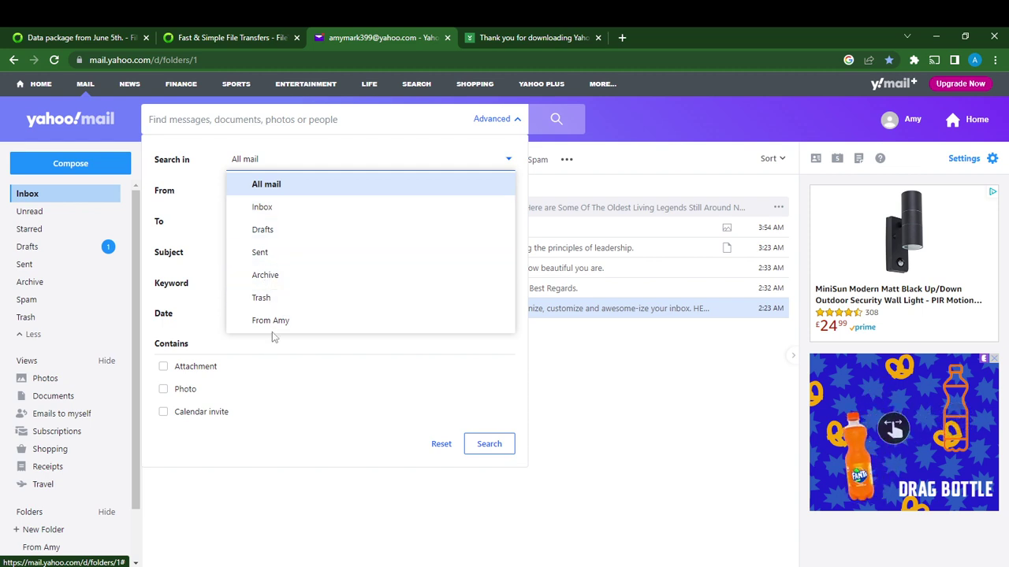
click(278, 189)
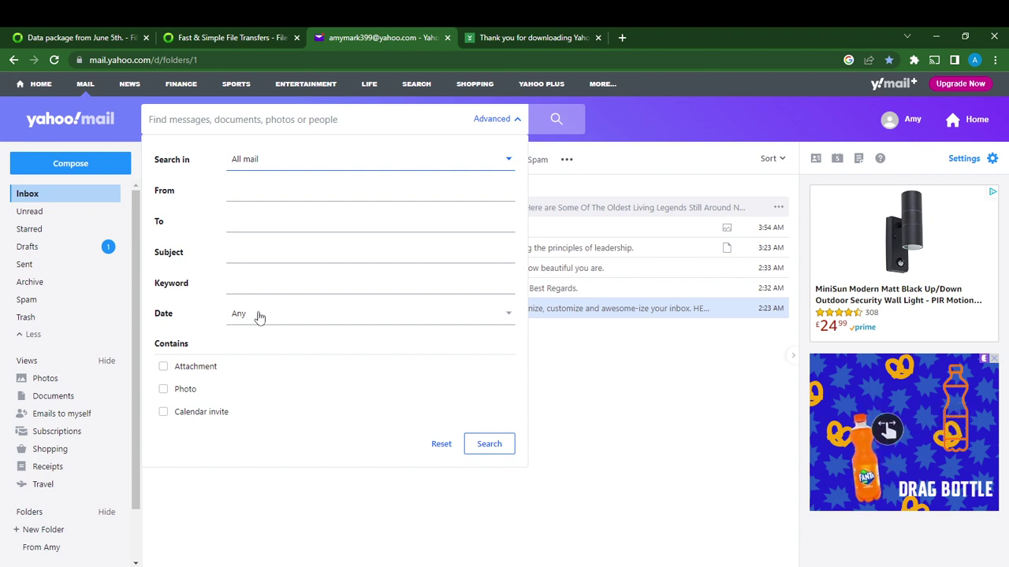
Step: Open the advanced search Date dropdown to show its range choices
click(508, 319)
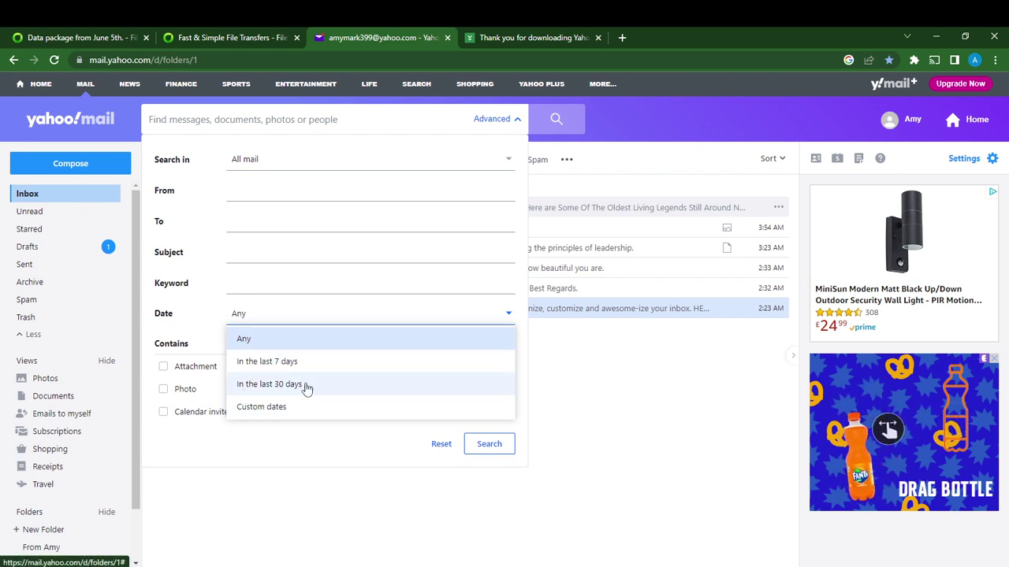
Step: Set a custom date range from 2023-06-05 to 2023-06-06
click(260, 408)
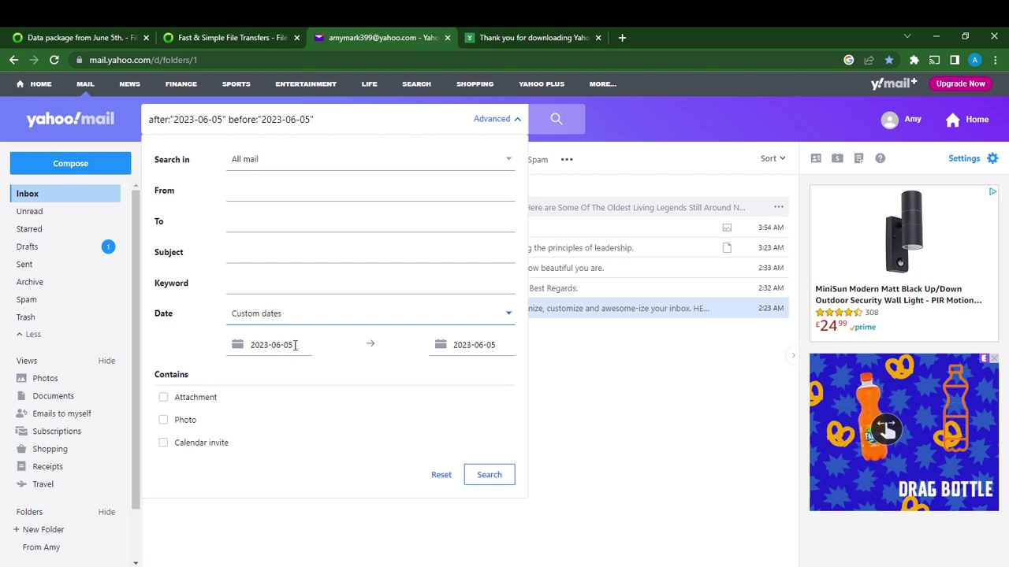
click(498, 349)
click(498, 350)
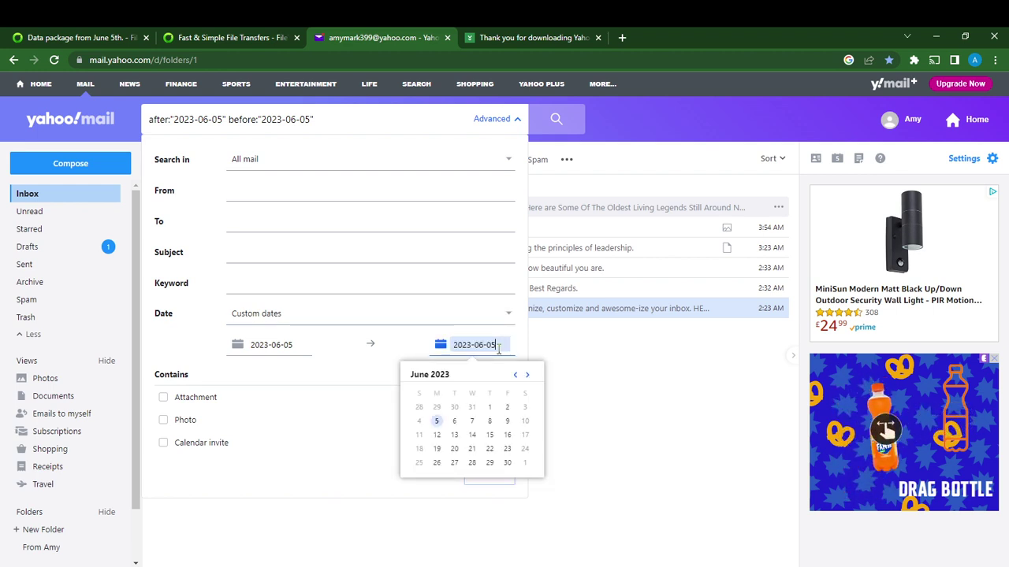
text(6)
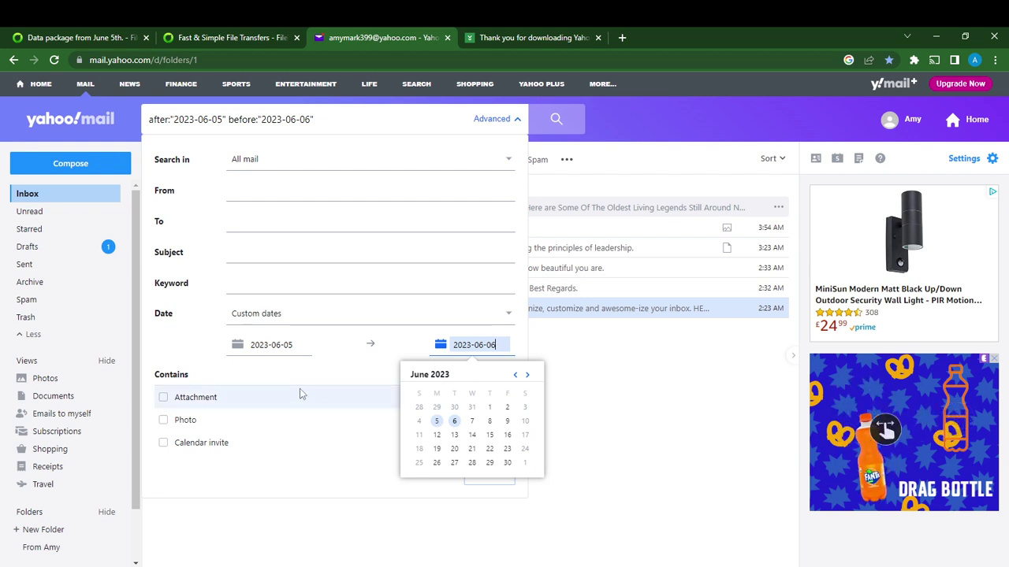
key(Escape)
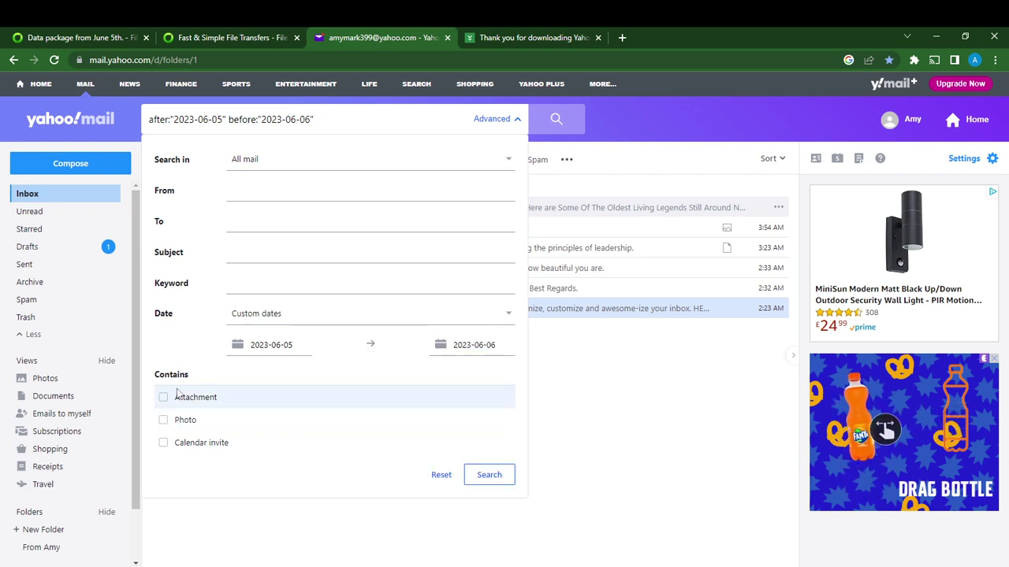
Step: Require attachments, photos and calendar invites in the search
click(163, 398)
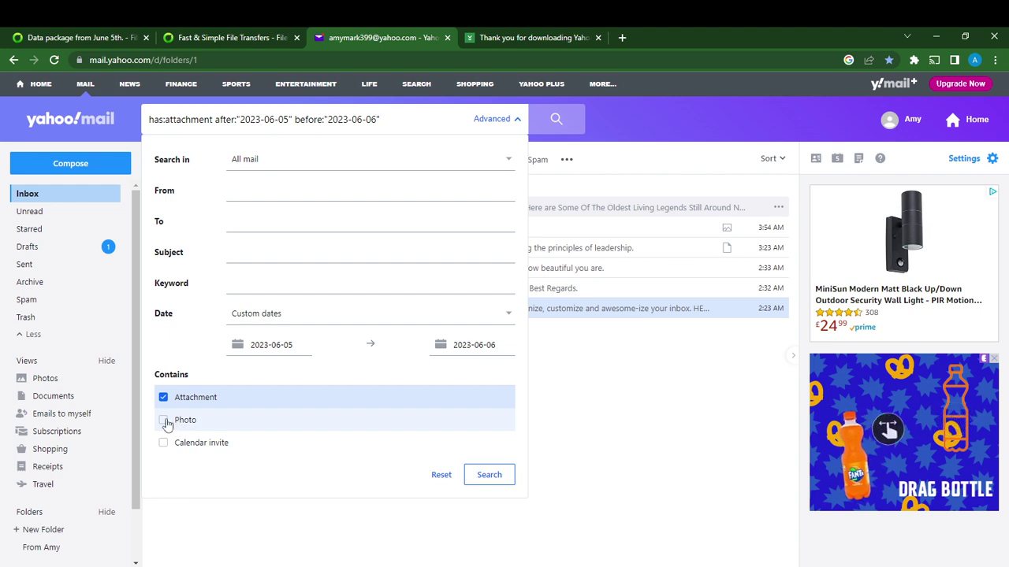
click(163, 420)
click(163, 443)
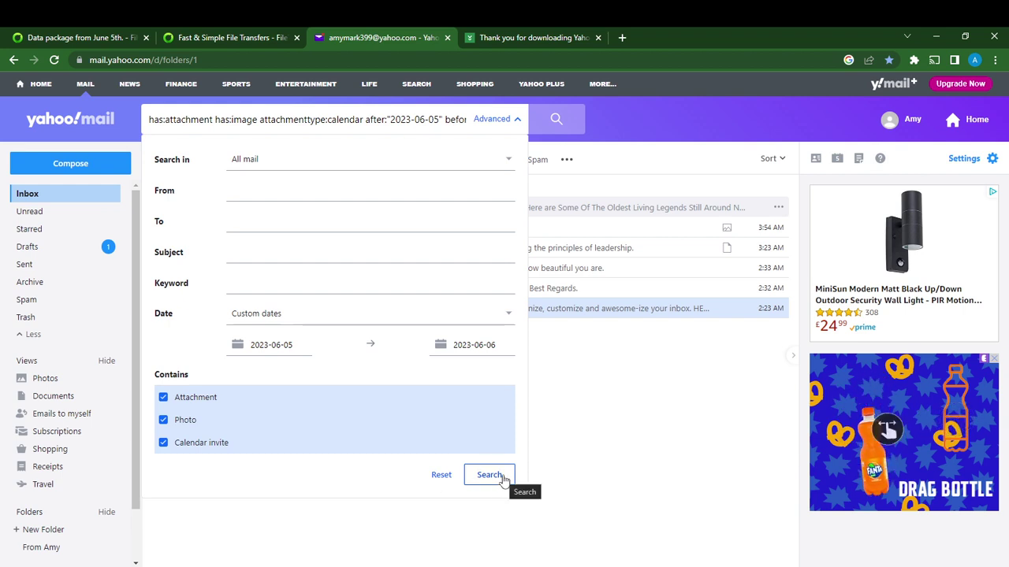
Step: Run the search in All mail, then change the start date to 2023-06-06
click(493, 477)
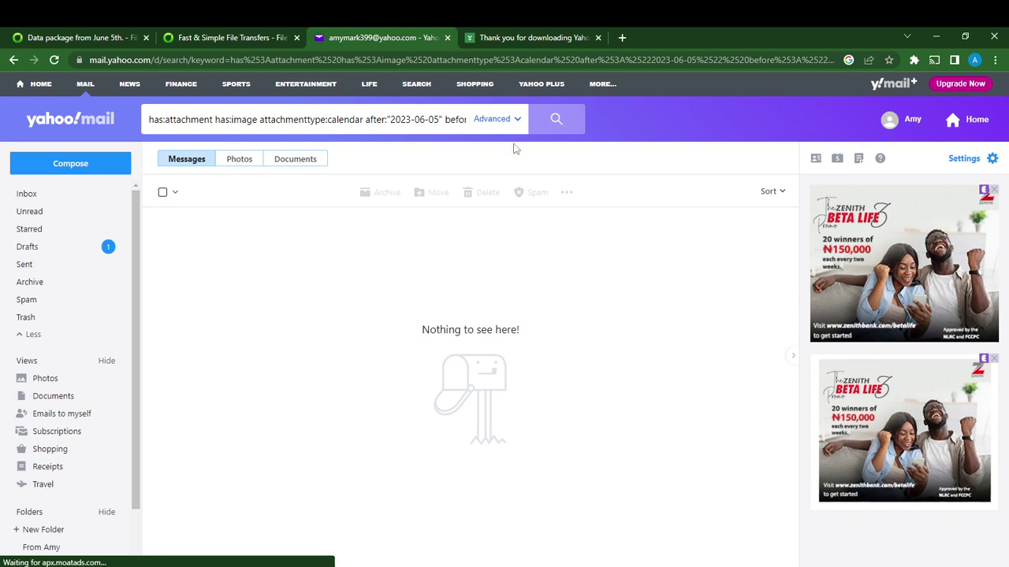
click(516, 119)
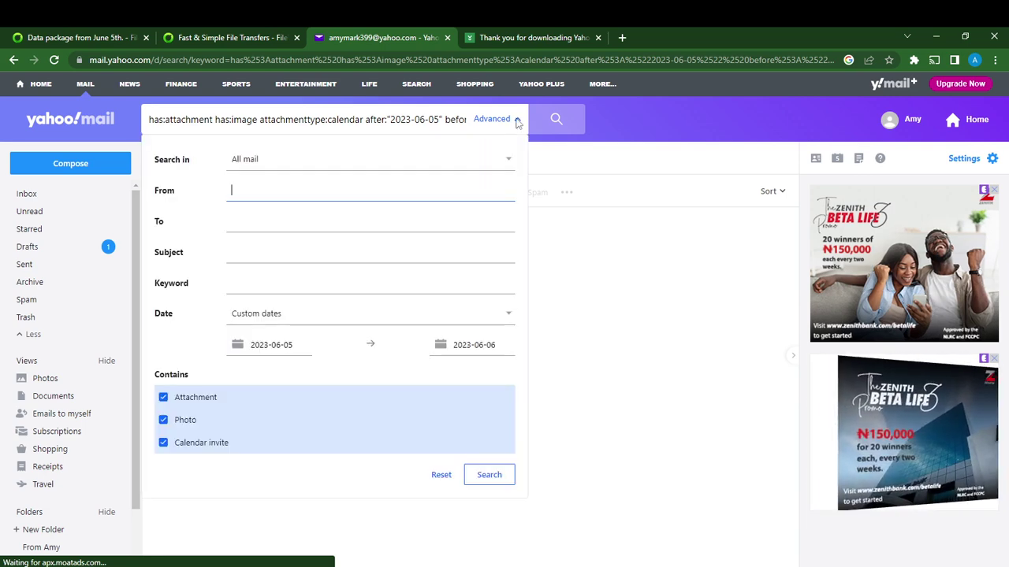
click(300, 345)
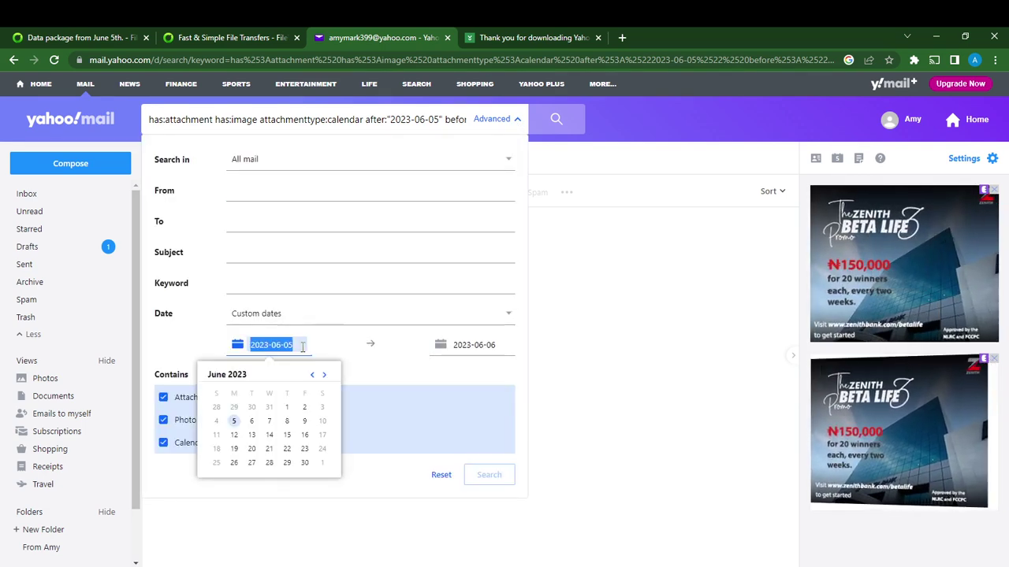
click(301, 348)
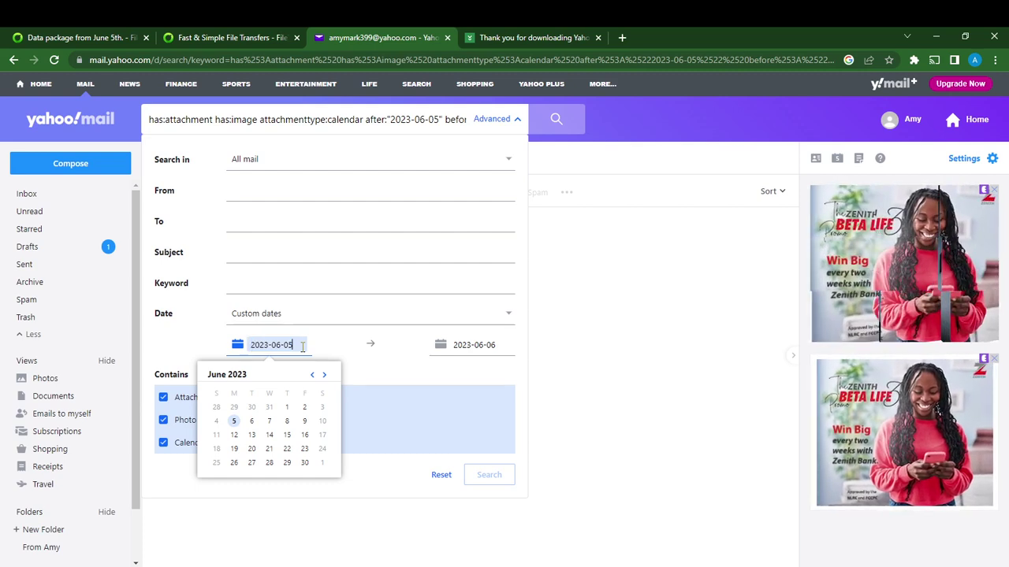
key(BackSpace)
text(6)
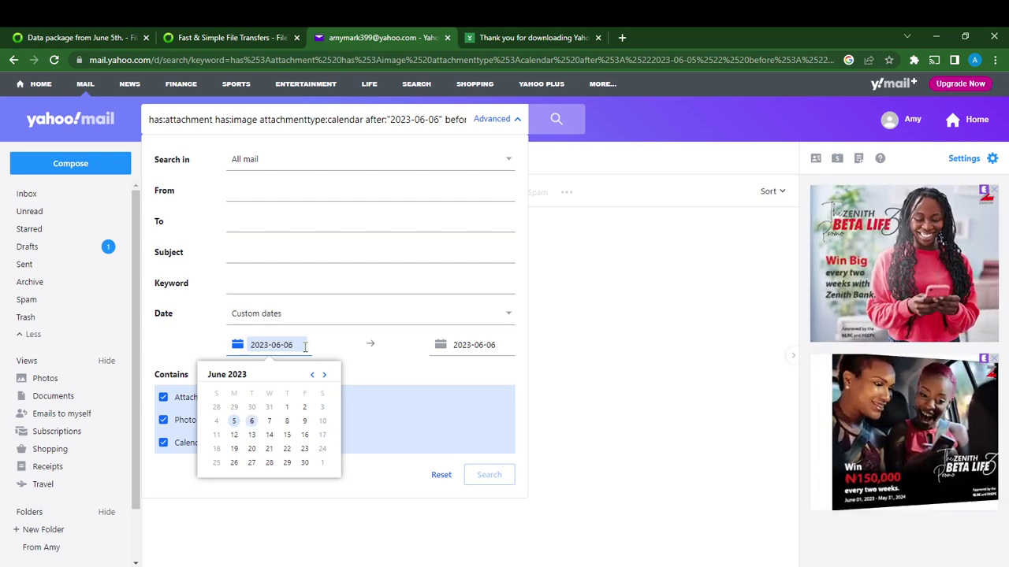
click(376, 386)
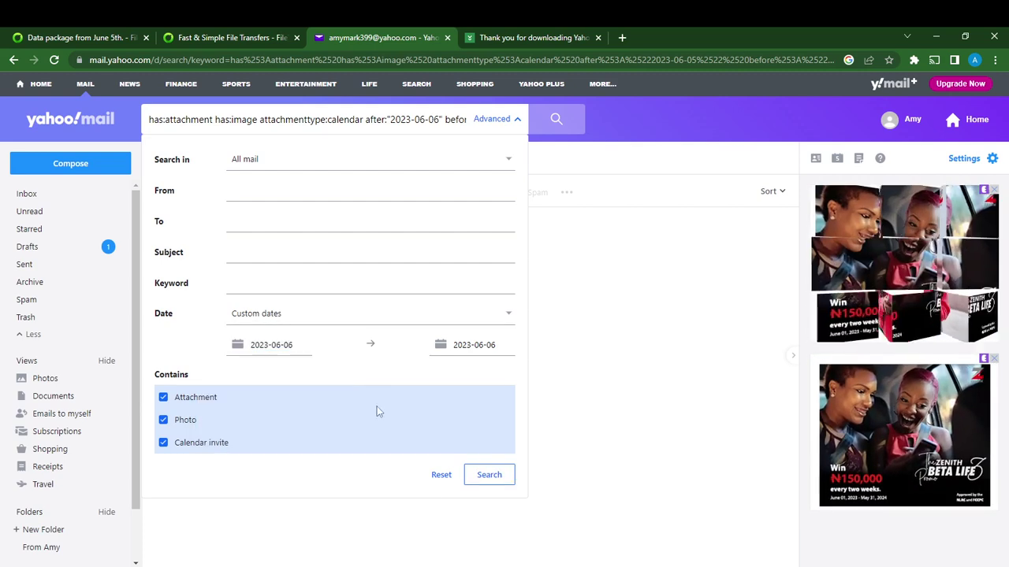
Step: Rerun the 2023-06-06 search, check its Documents results, and reopen Advanced search
click(488, 475)
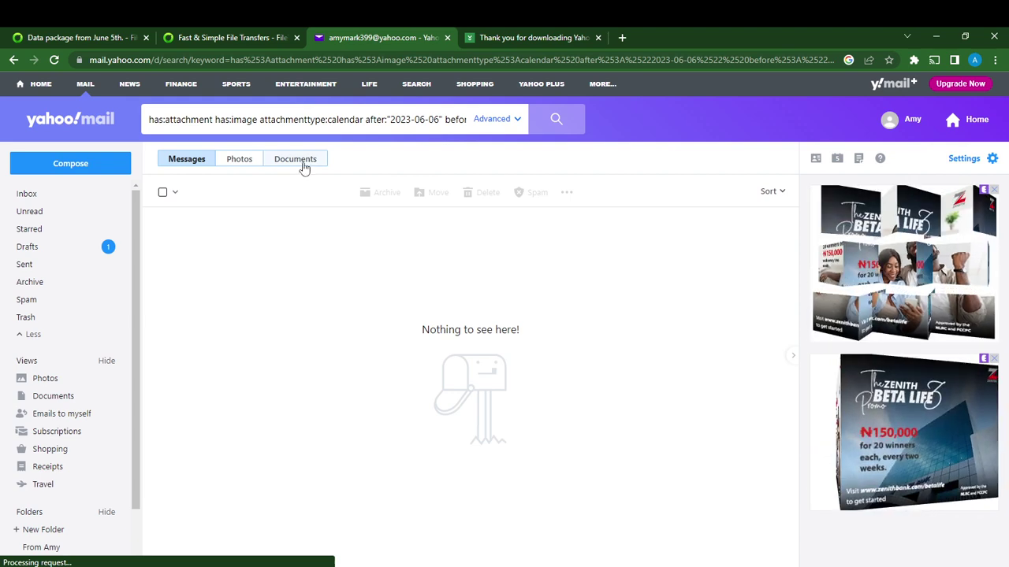
click(302, 161)
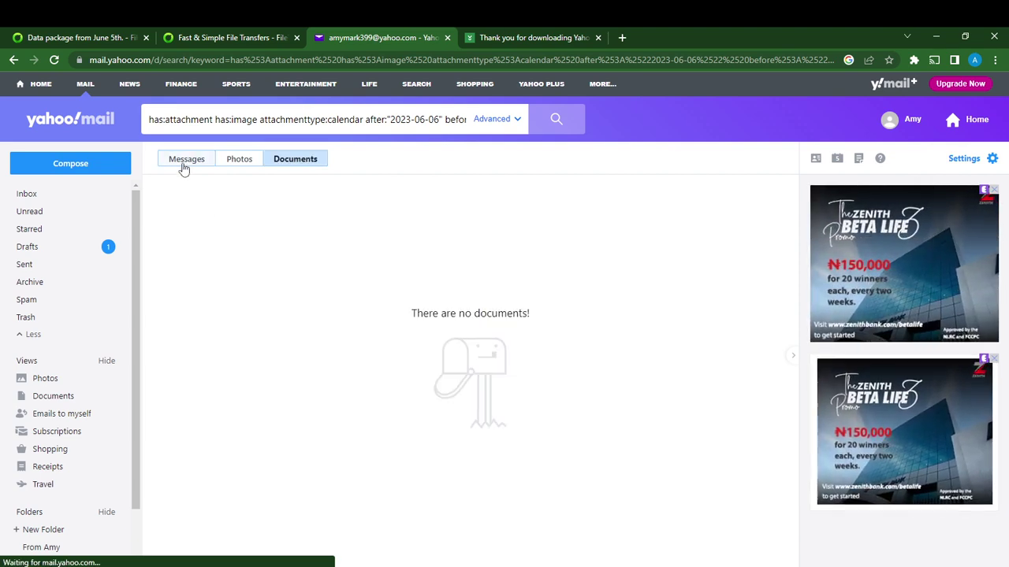
click(507, 124)
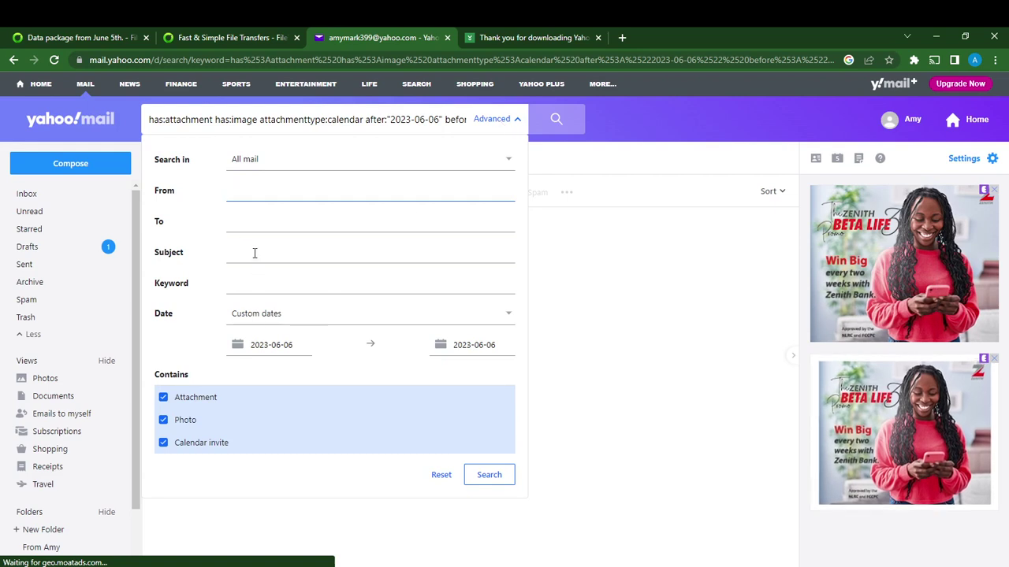
Step: Run the same search in the Sent folder and view its empty Photos results
click(317, 164)
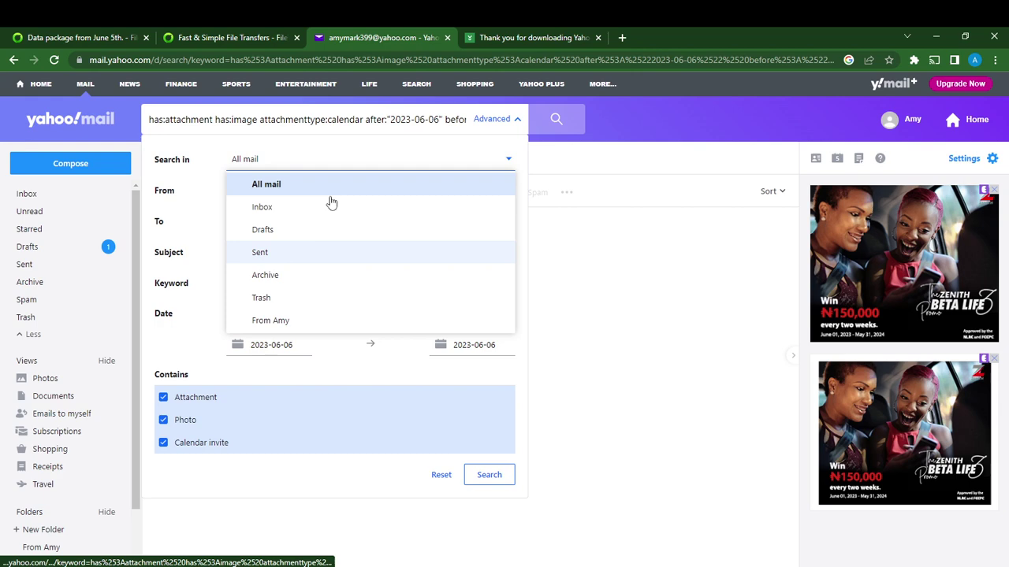
click(260, 253)
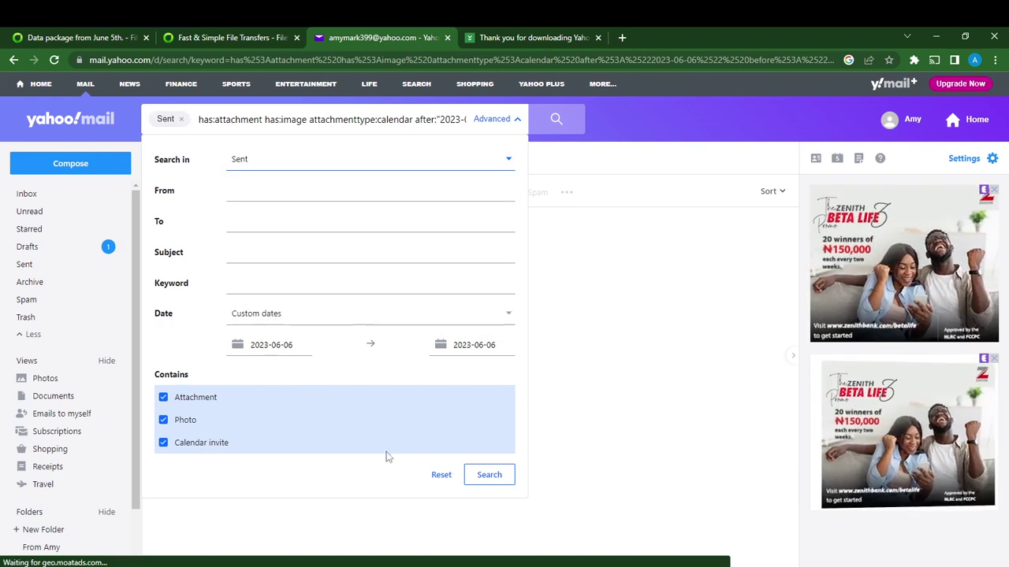
click(488, 475)
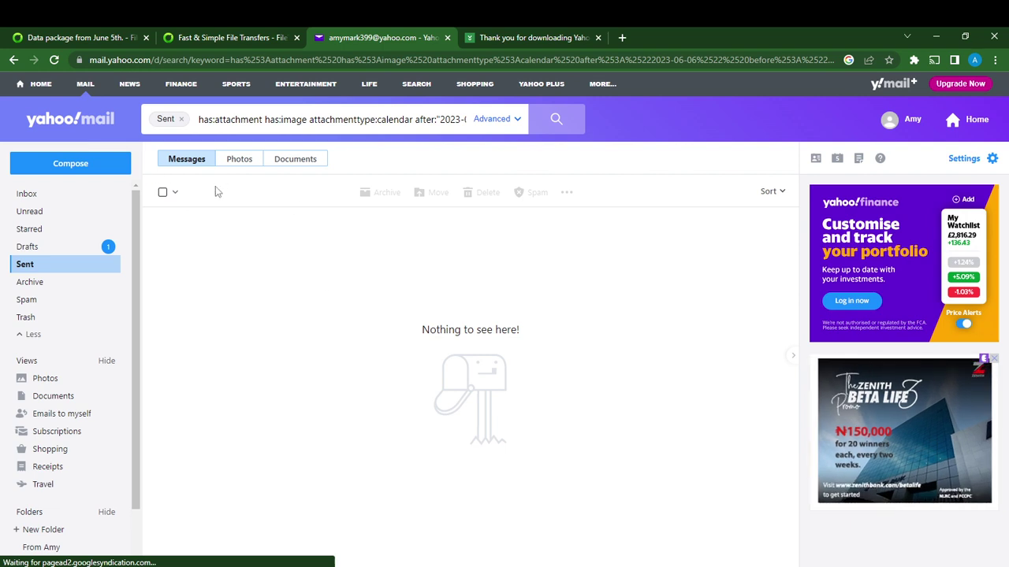
click(259, 164)
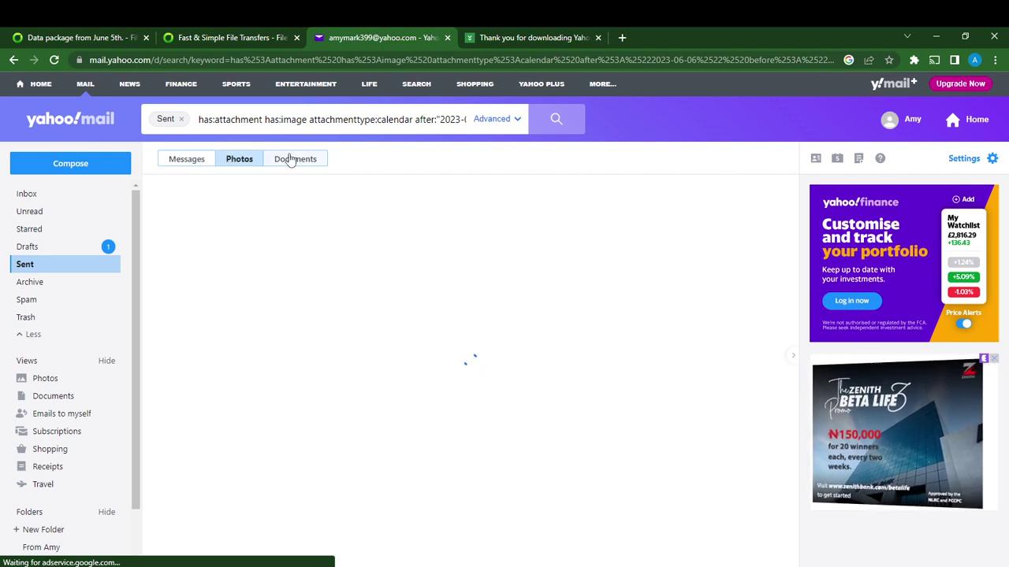
click(290, 160)
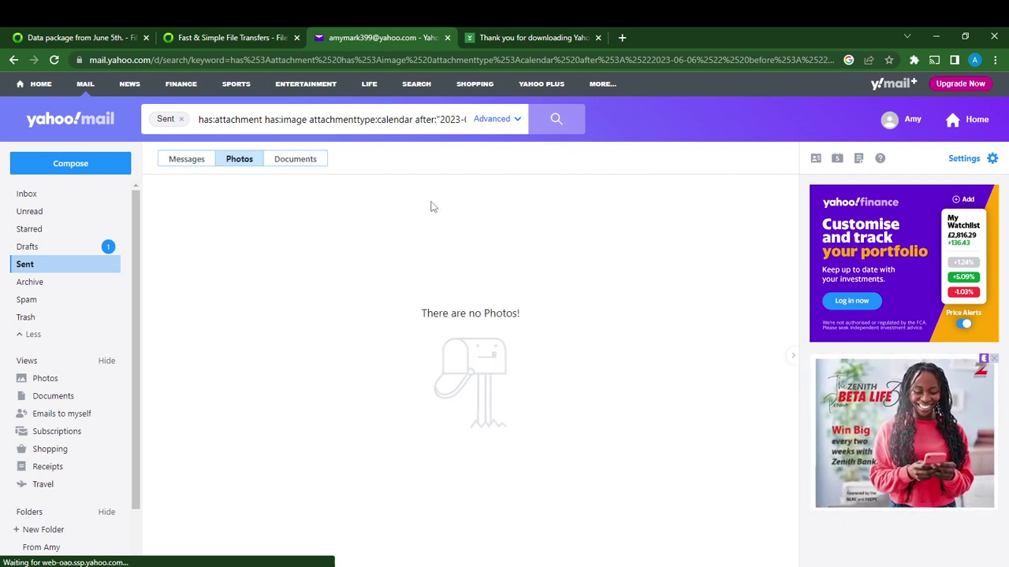